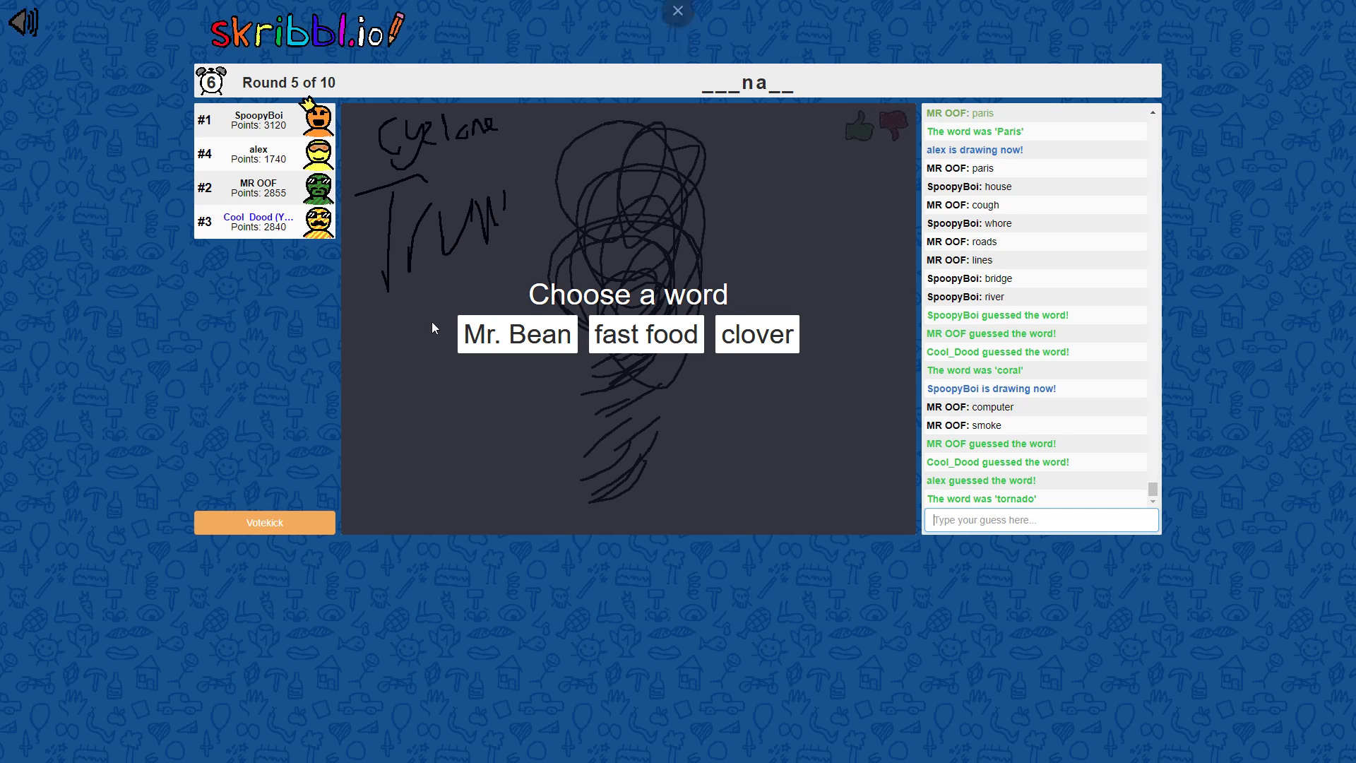
- Choose 'Mr. Bean' from the word choices
left_click(517, 334)
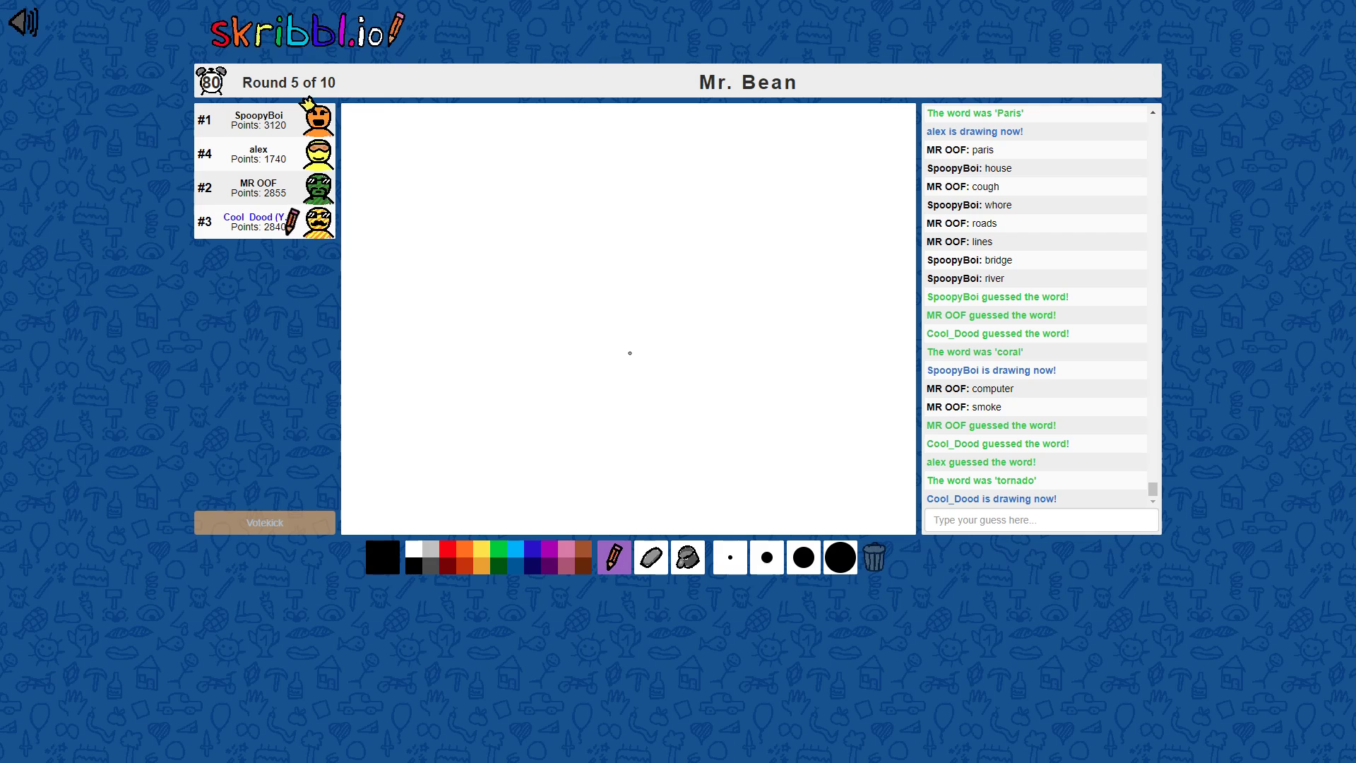
- Sketch a green crescent, then a black stick figure with body, legs, arms, head, and a plus sign
left_click(500, 549)
mouse_move(669, 226)
left_mouse_down()
mouse_move(636, 360)
mouse_move(679, 381)
mouse_move(742, 244)
mouse_move(659, 223)
left_mouse_up()
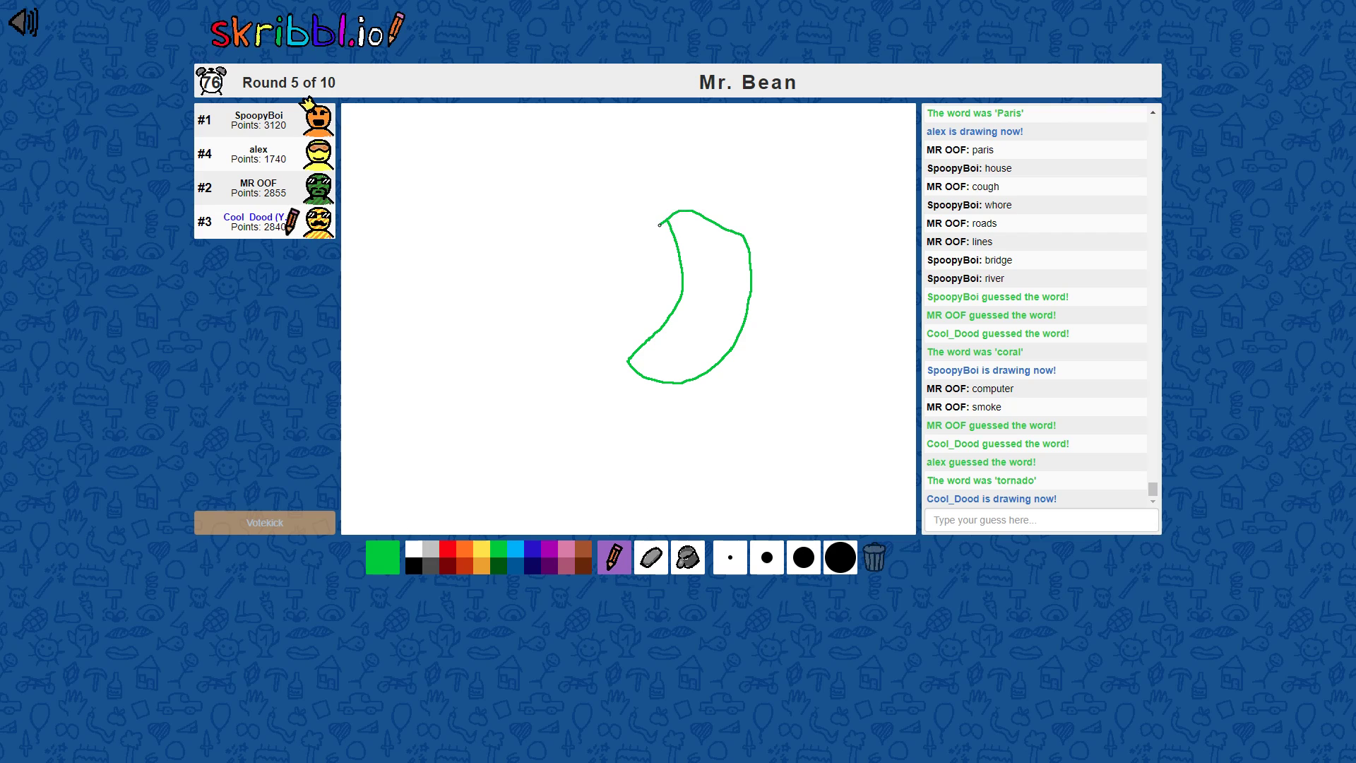
left_click(422, 565)
left_click_drag(471, 227, 455, 348)
left_click_drag(466, 296, 488, 347)
left_click_drag(428, 258, 519, 268)
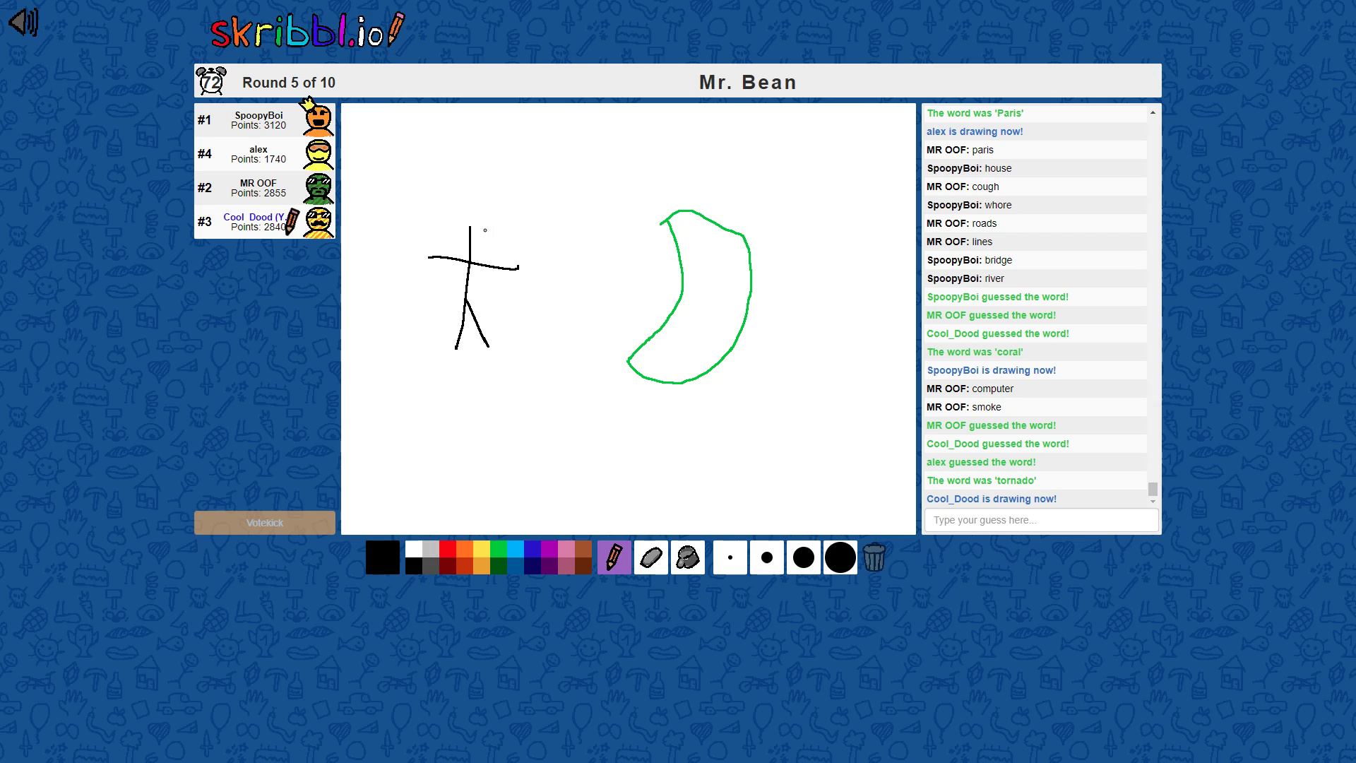
left_click_drag(471, 232, 473, 231)
mouse_move(588, 265)
left_mouse_down()
mouse_move(573, 310)
mouse_move(639, 288)
left_mouse_up()
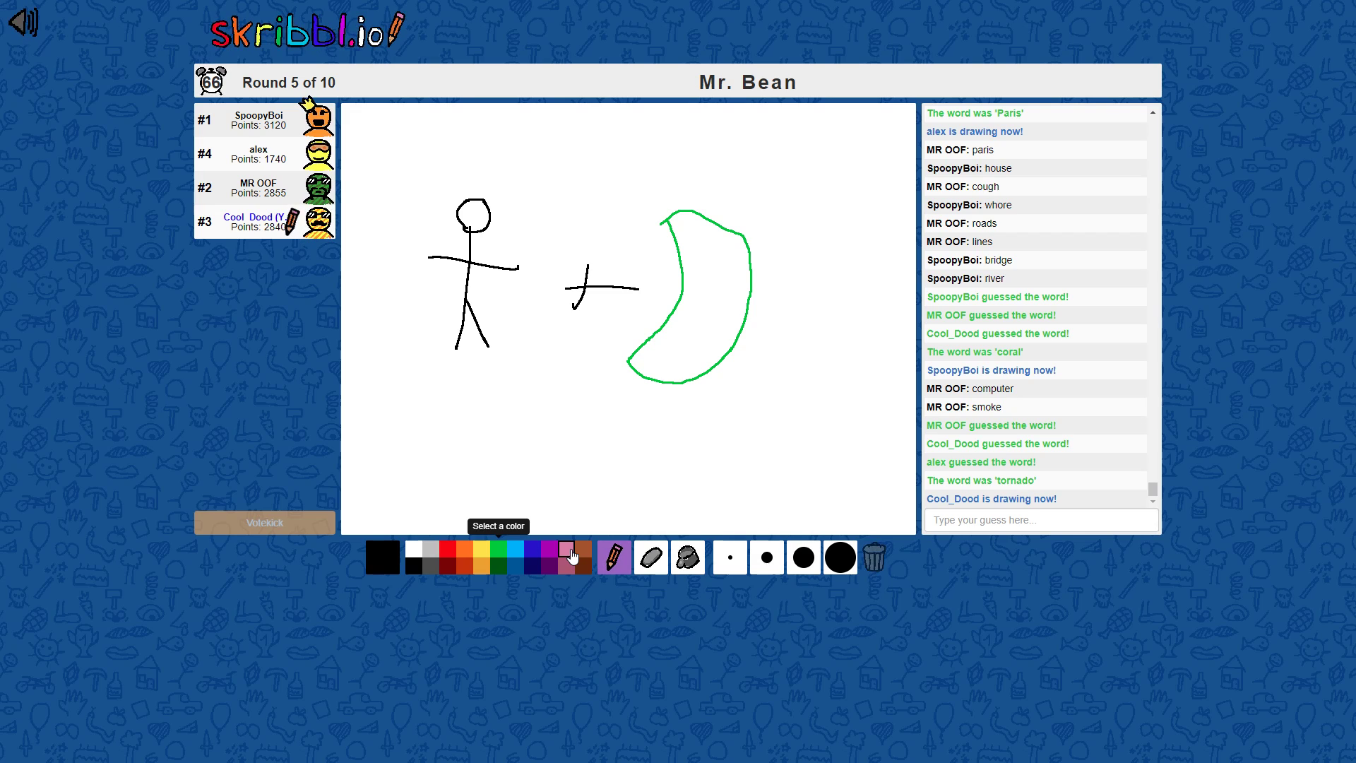
- Fill the crescent solid green with the bucket tool
left_click(498, 556)
left_click(687, 557)
left_click(699, 296)
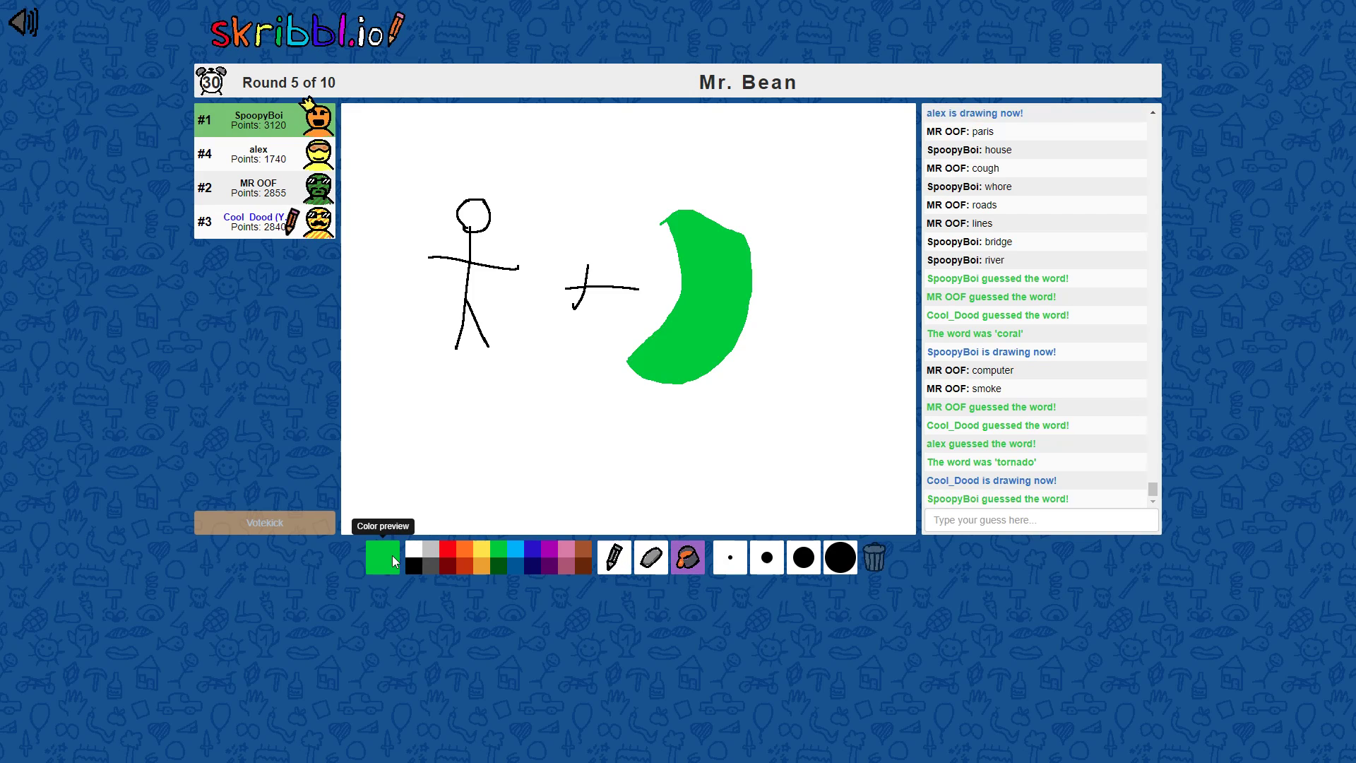
- Fill the stick figure's head solid black
left_click(498, 527)
left_click(615, 557)
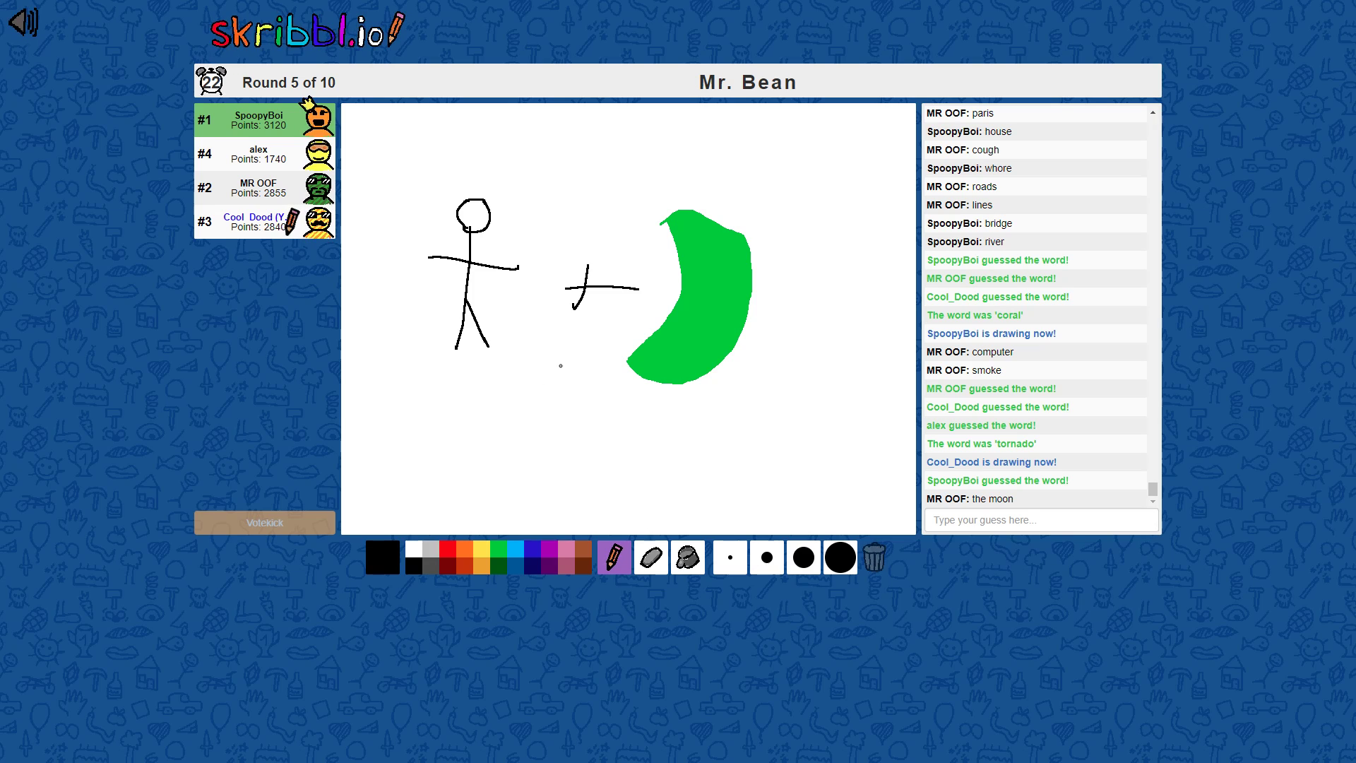
left_click(688, 556)
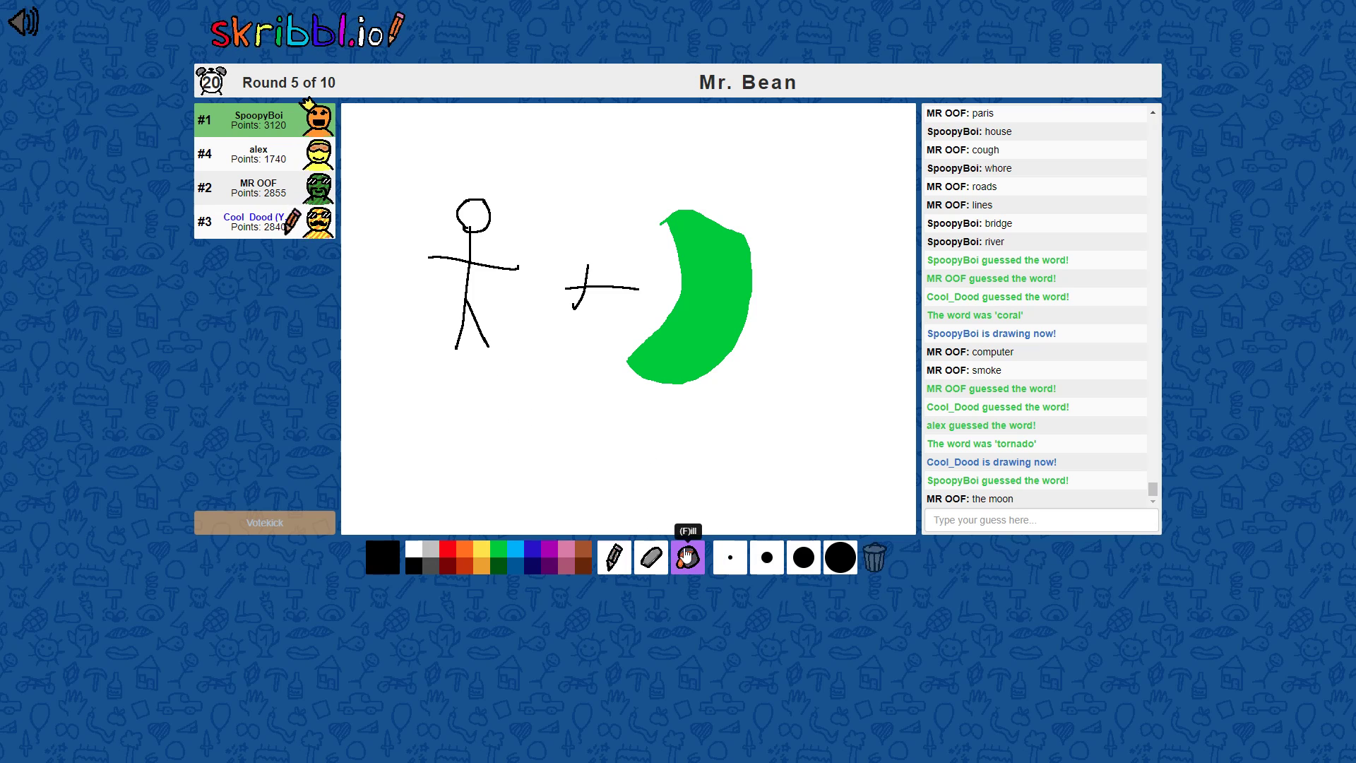
left_click(474, 217)
left_click(615, 557)
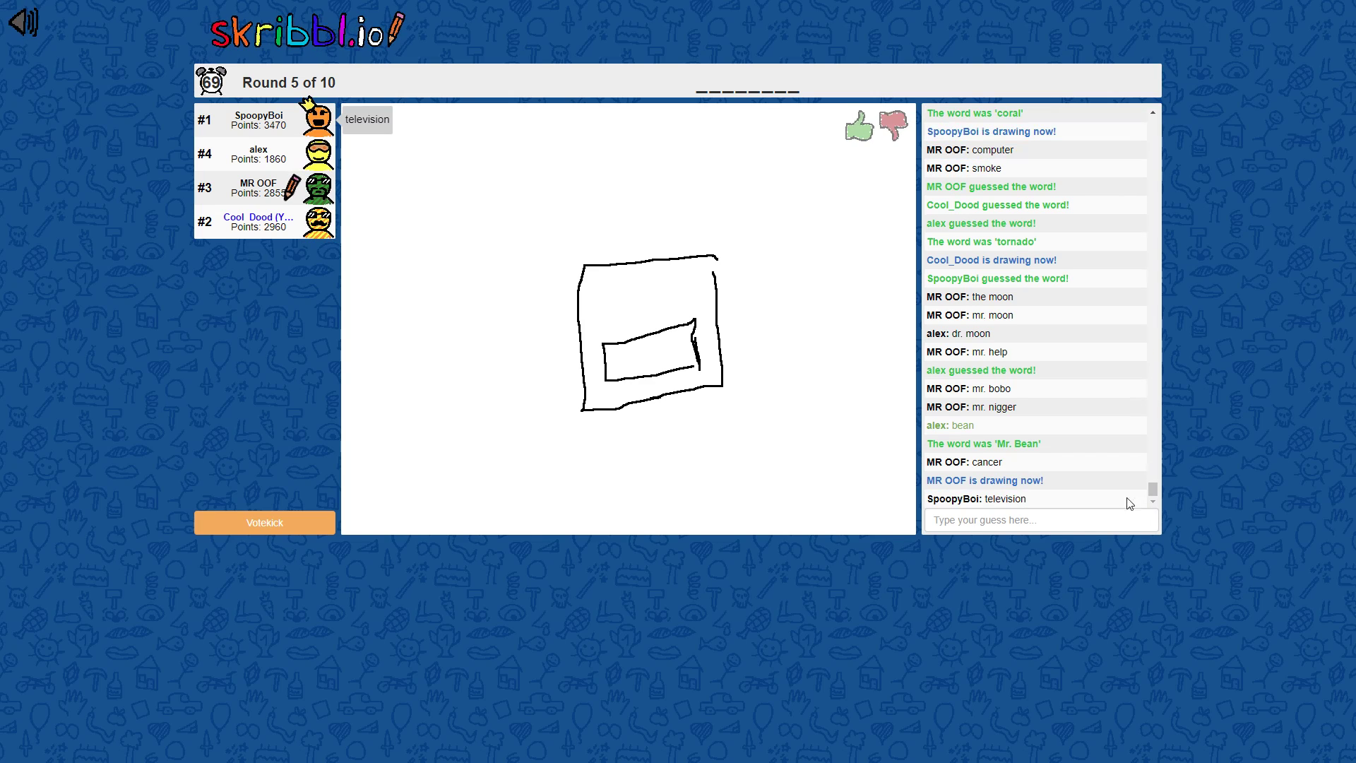
- Focus the 'Type your guess here' box to enter another guess
left_click(1012, 521)
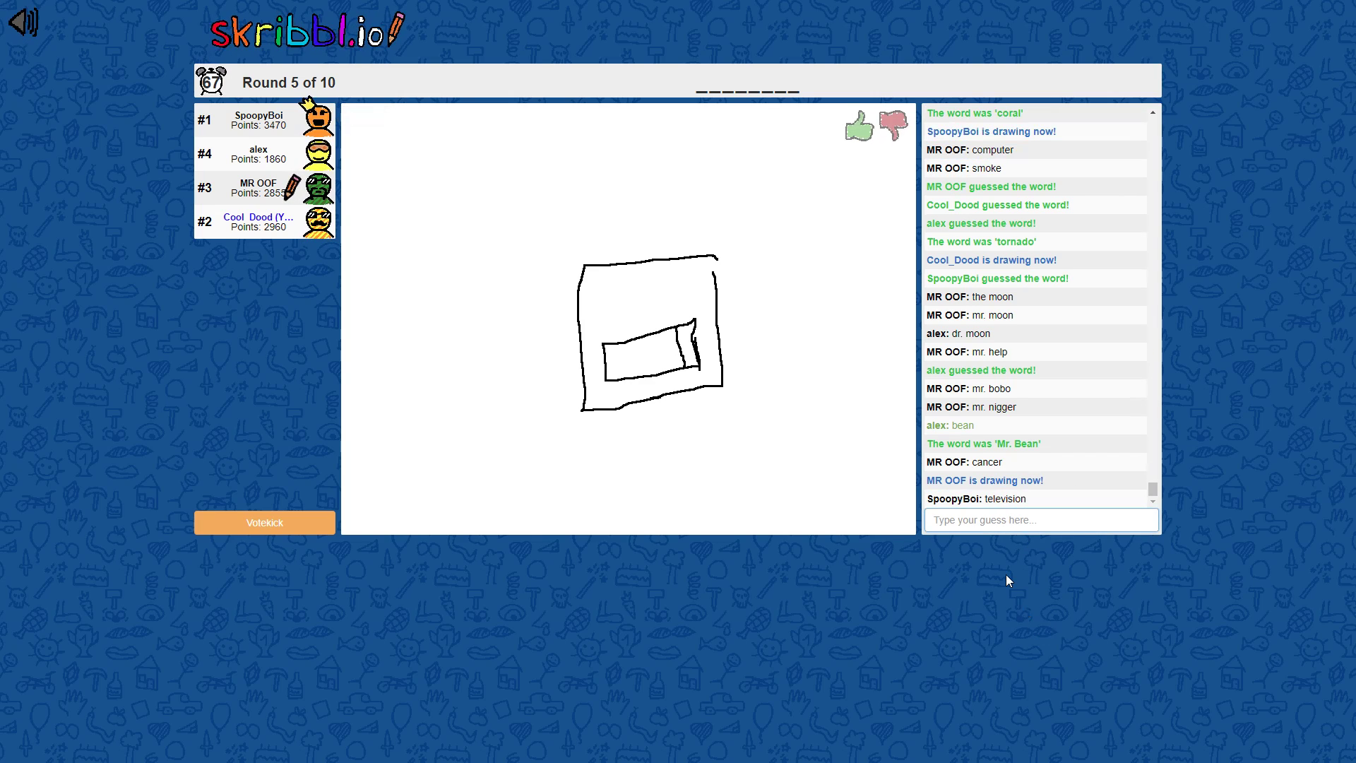